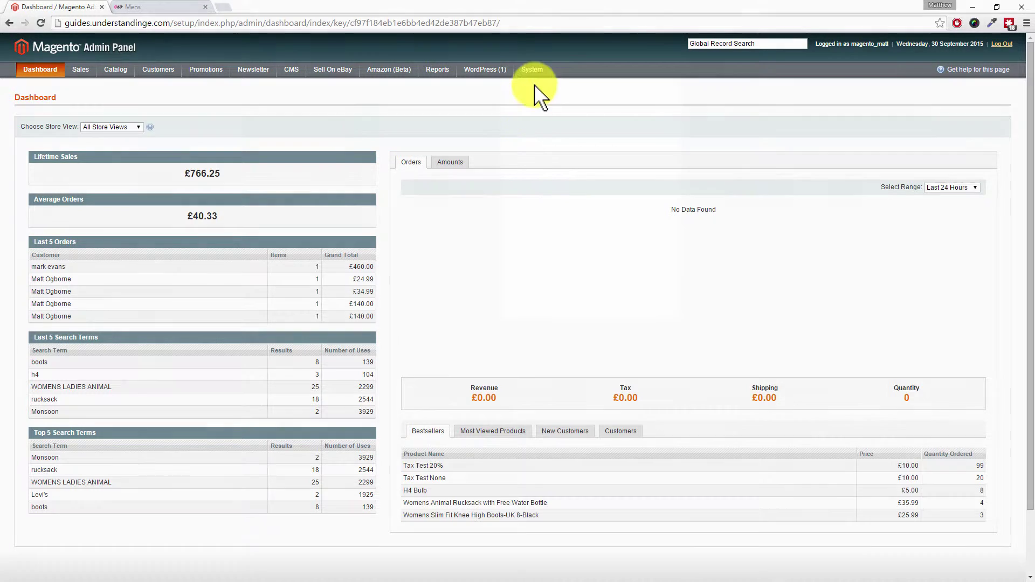
# - Go to System > Permissions > Users and start a blank New User form
pyautogui.moveTo(534, 69)
pyautogui.moveTo(547, 221)
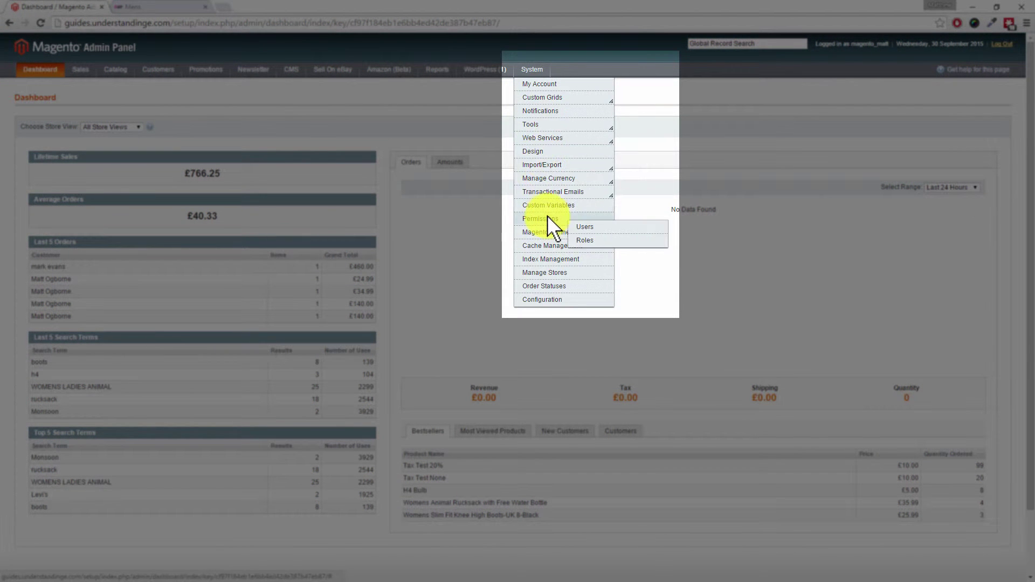
pyautogui.click(611, 226)
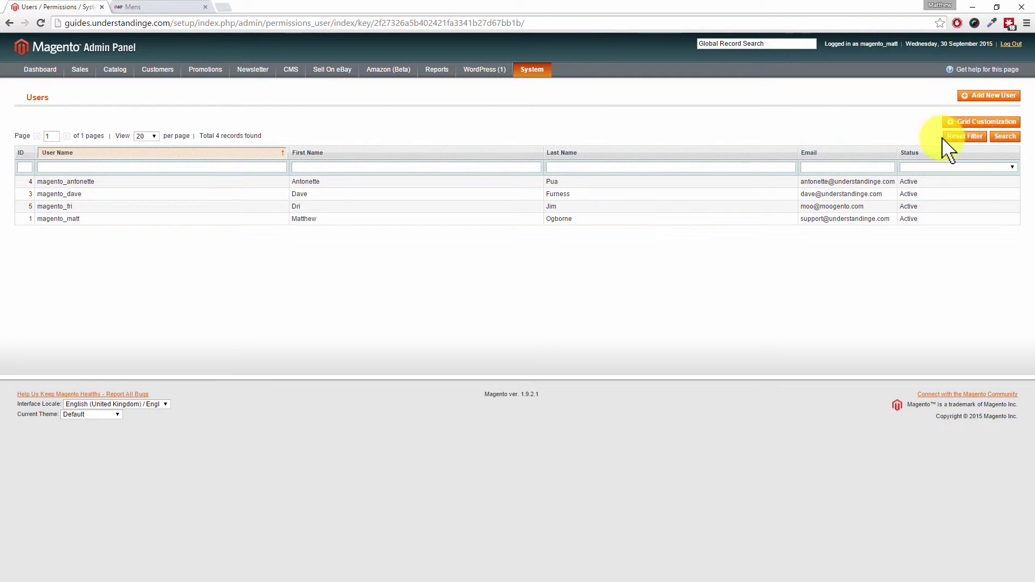
pyautogui.click(1006, 98)
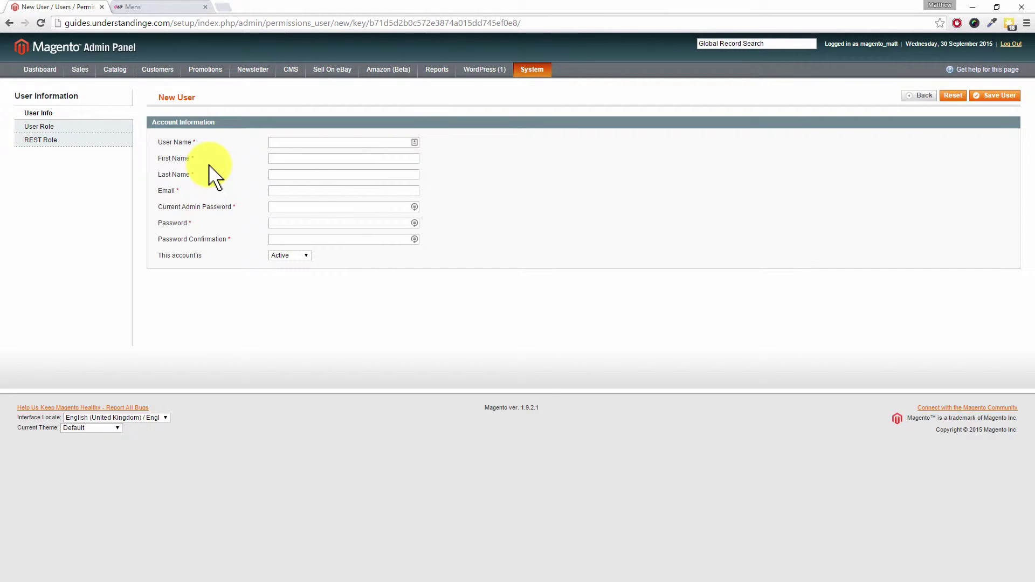
# - Enter the new admin's user name in the User Name field, deleting the stray '#' character
pyautogui.click(285, 143)
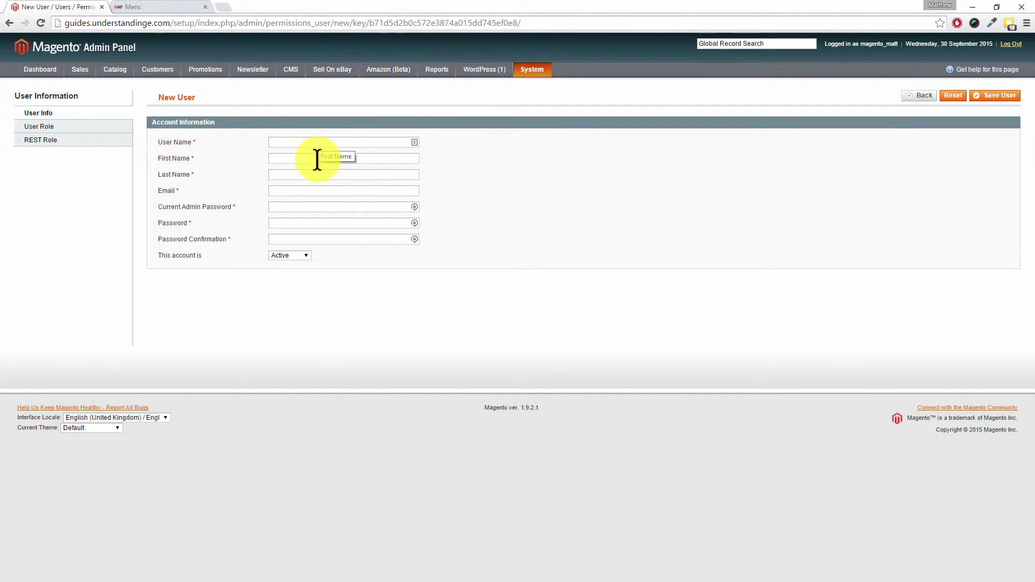
pyautogui.write('magento#_')
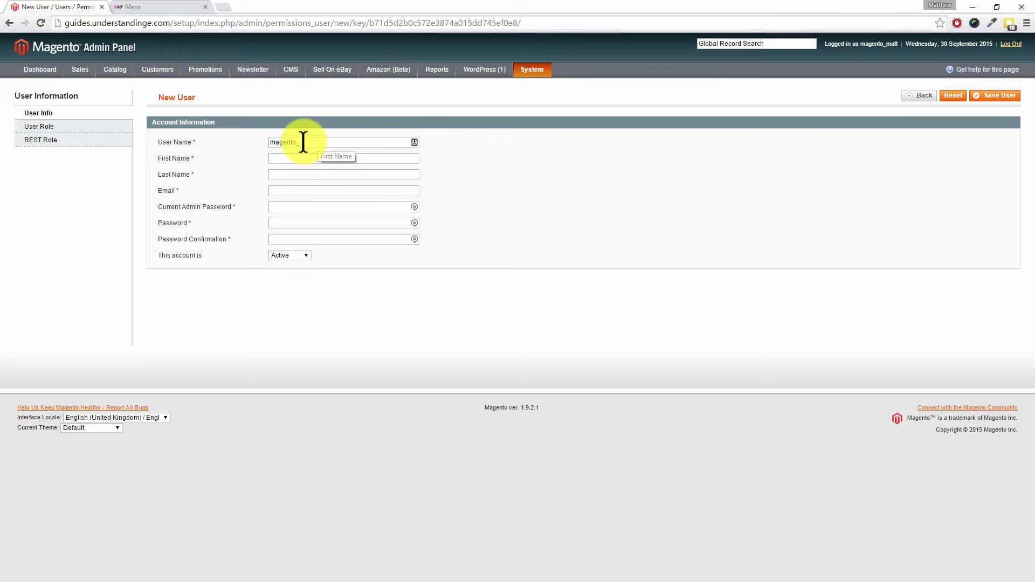
pyautogui.click(301, 142)
pyautogui.press('BackSpace')
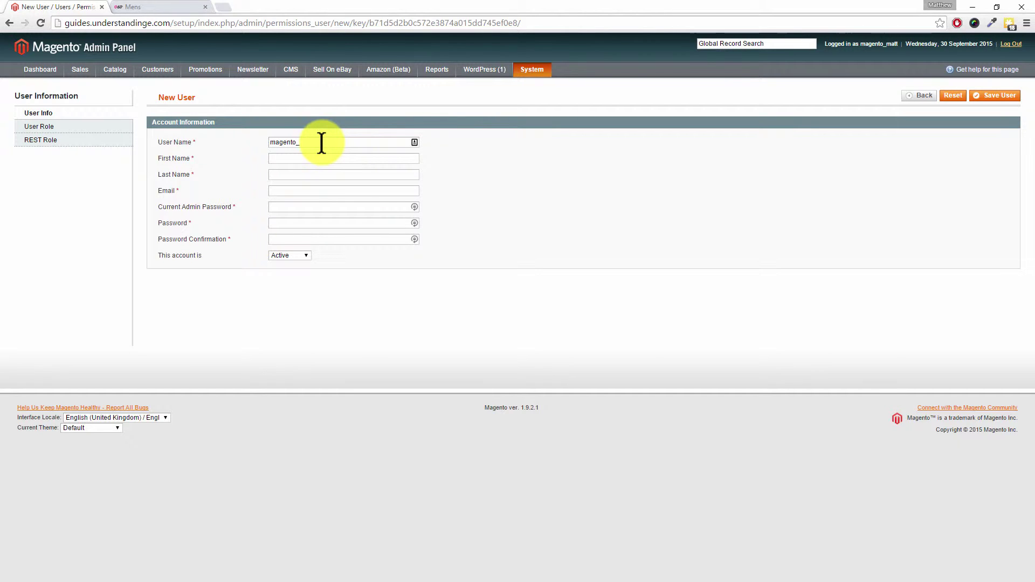
pyautogui.write('helen')
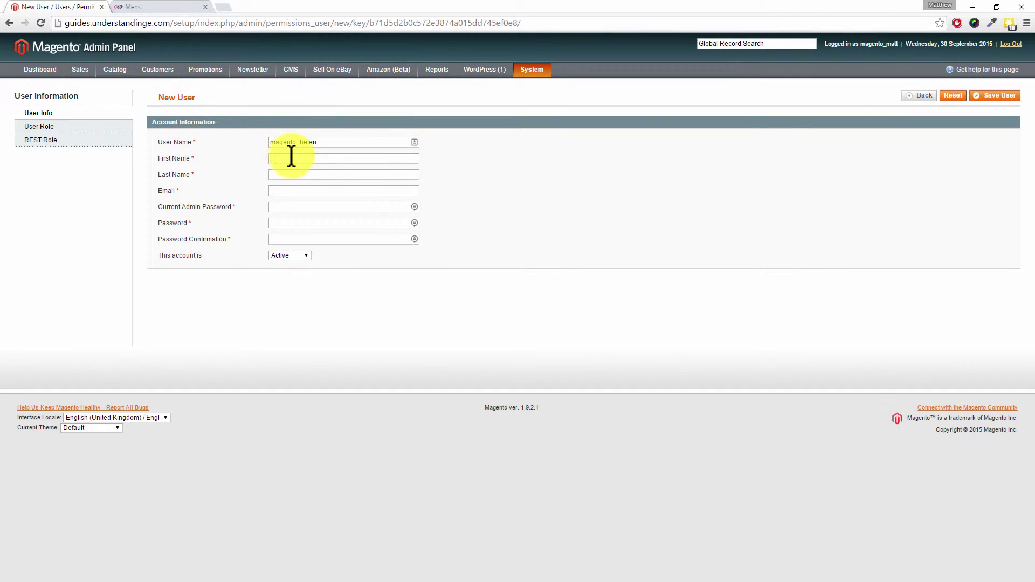
# - Type the user's first name, last name and e-mail address into the account fields
pyautogui.click(292, 157)
pyautogui.press('Tab')
pyautogui.click(284, 194)
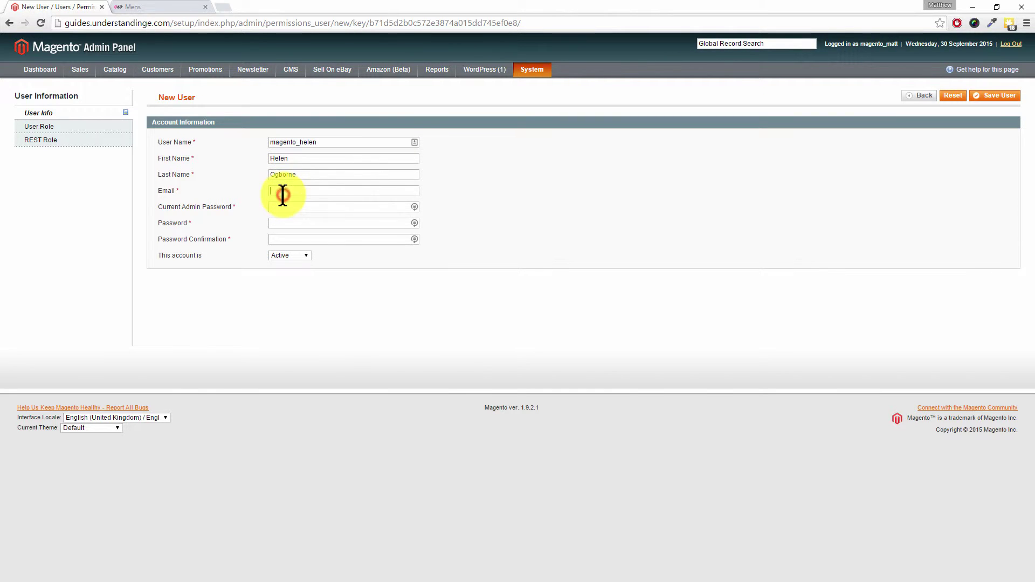
pyautogui.click(294, 210)
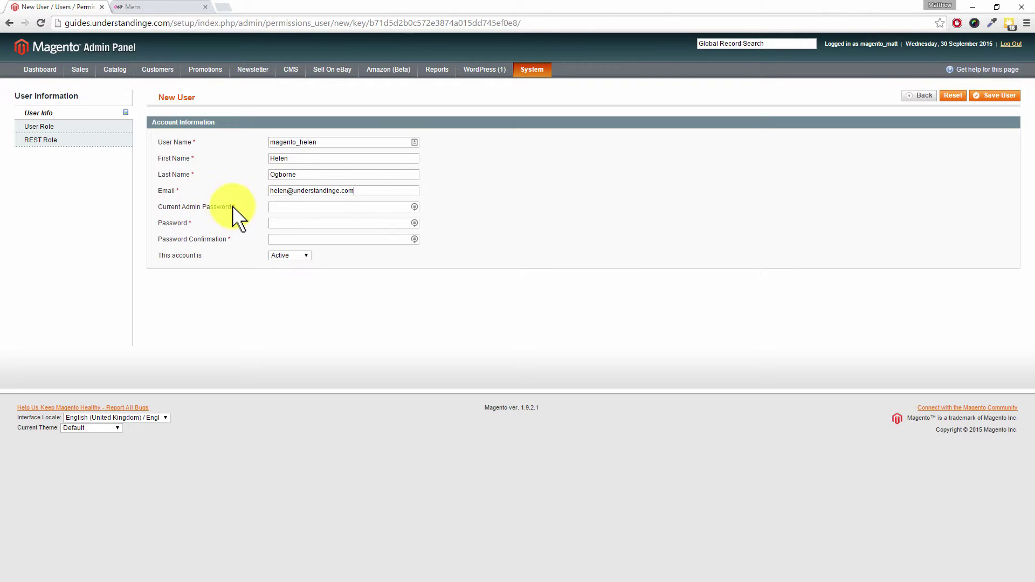
# - Enter the current admin password in the verification field
pyautogui.press('Tab')
pyautogui.write('••••••••••••')
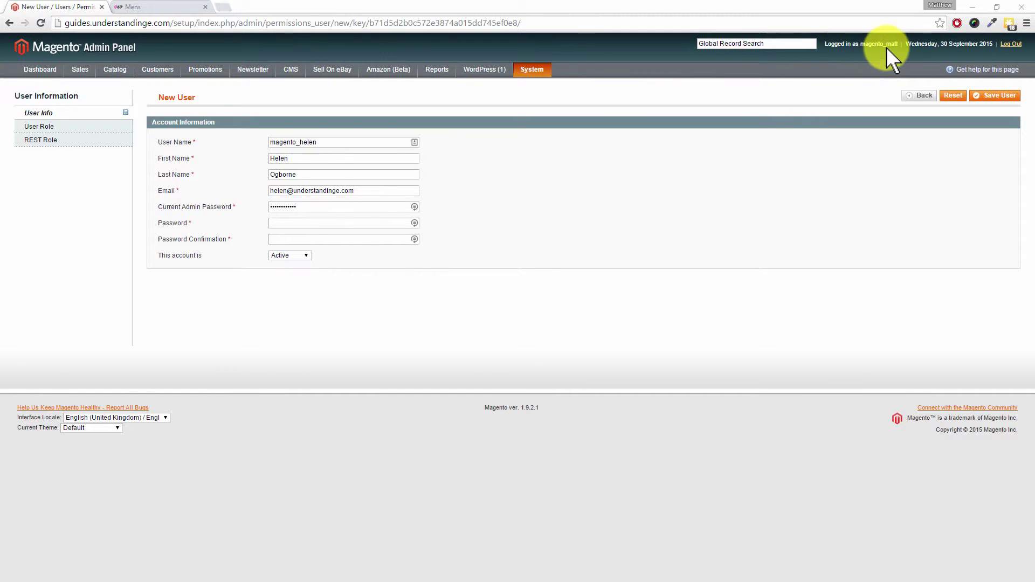
pyautogui.click(272, 225)
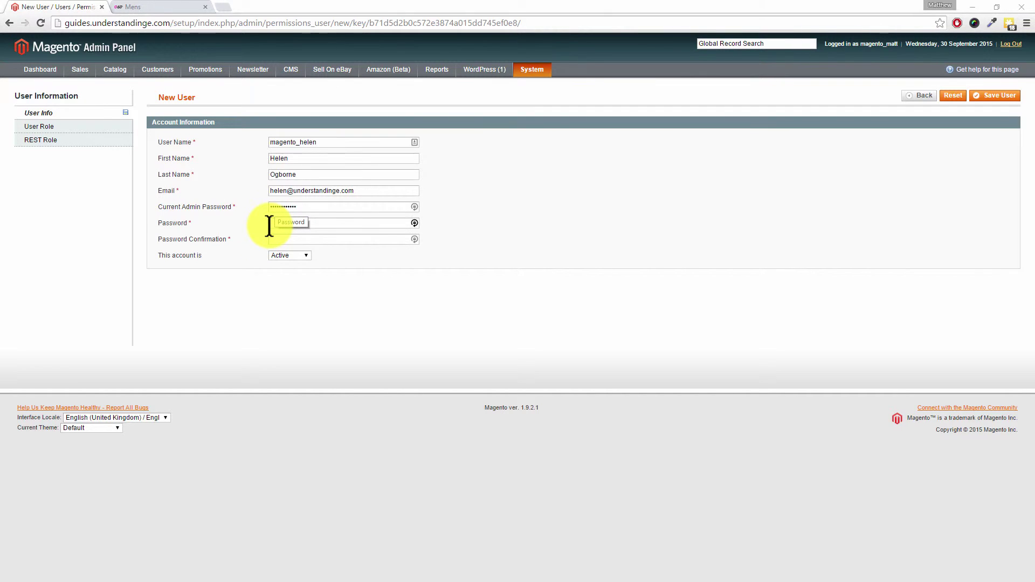
pyautogui.click(365, 240)
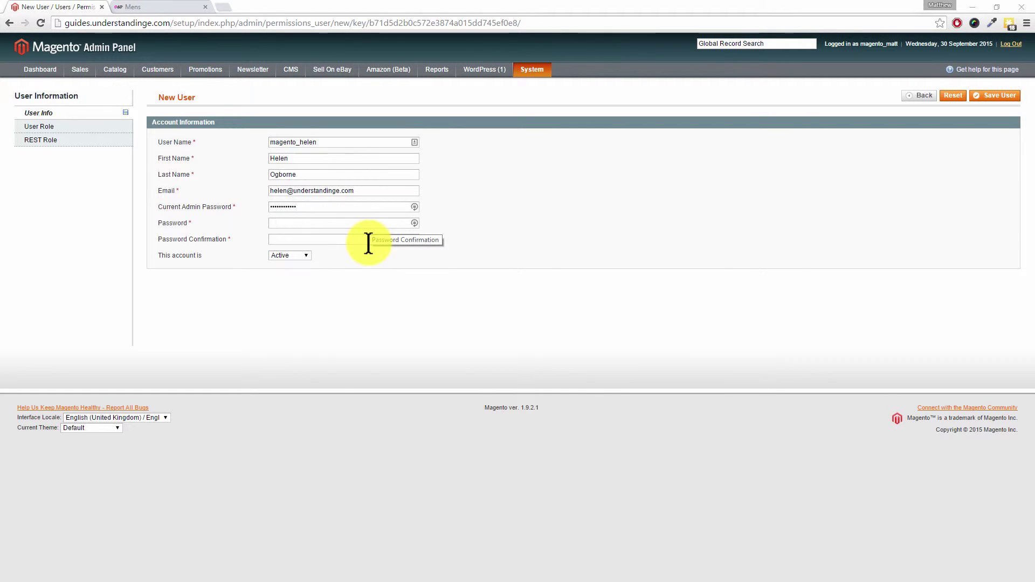
# - Generate a password with LastPass and paste it into Password and Password Confirmation
pyautogui.click(415, 224)
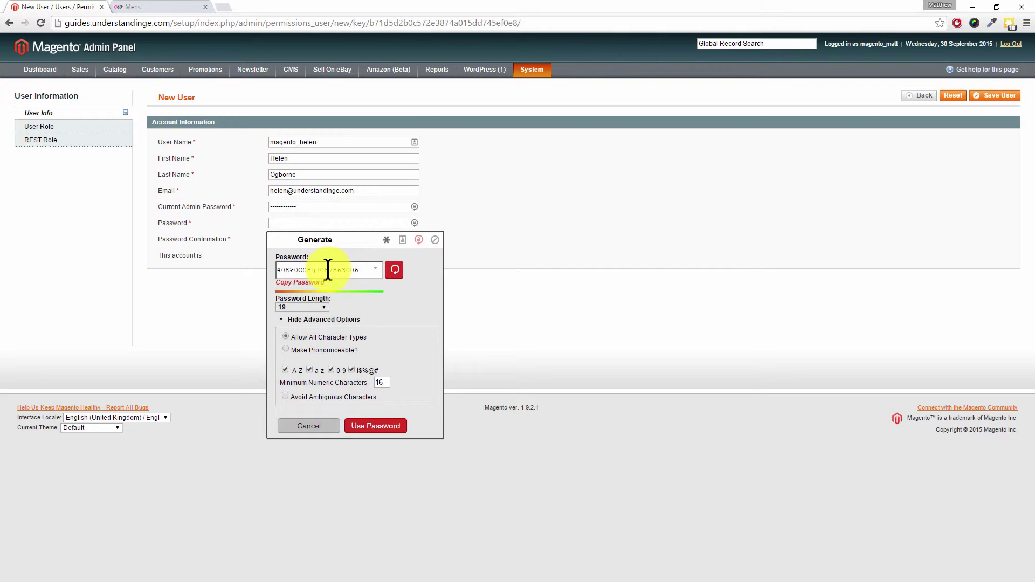
pyautogui.click(304, 286)
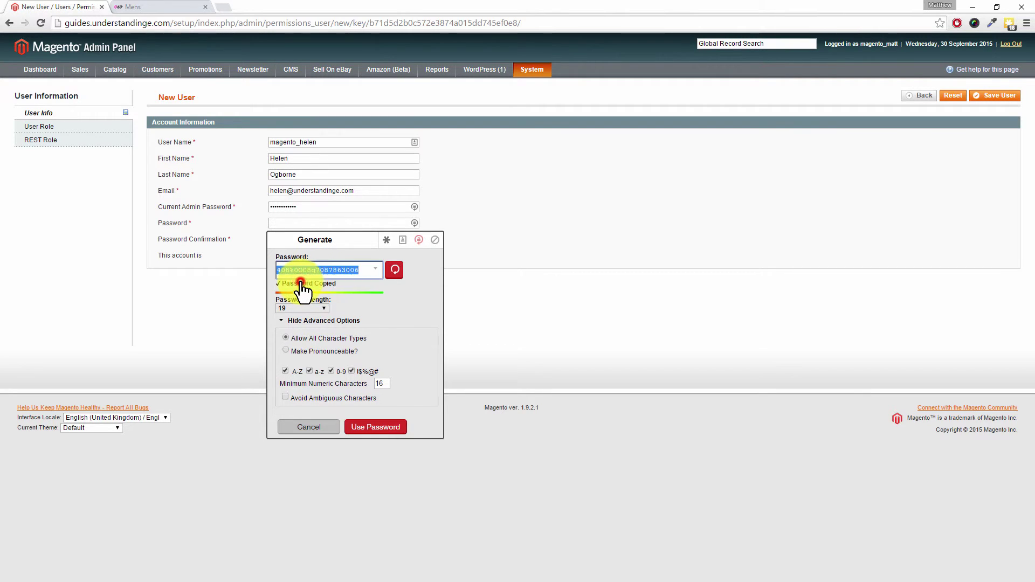
pyautogui.click(284, 222)
pyautogui.hotkey('ctrl', 'v')
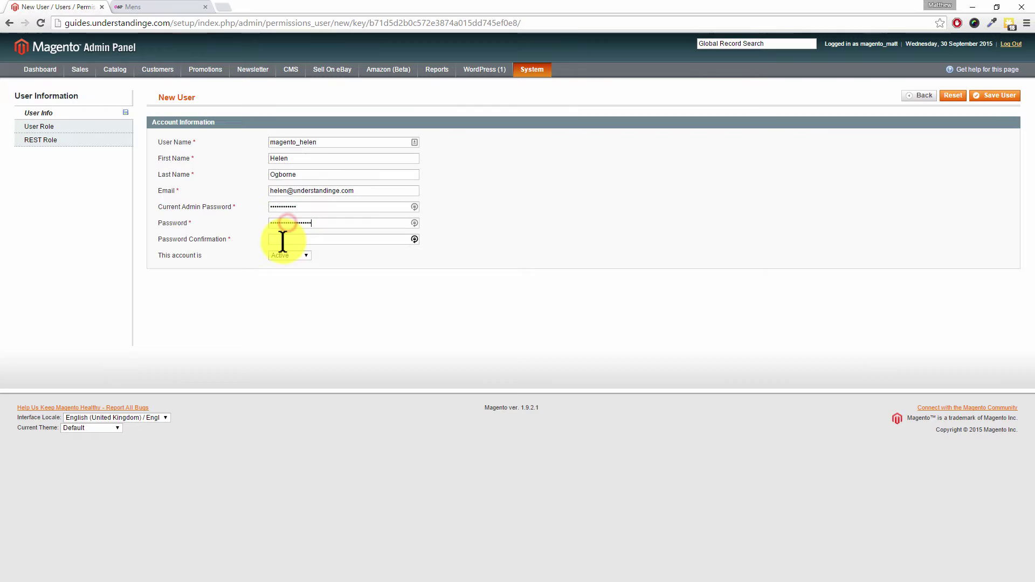
pyautogui.click(283, 240)
pyautogui.hotkey('ctrl', 'v')
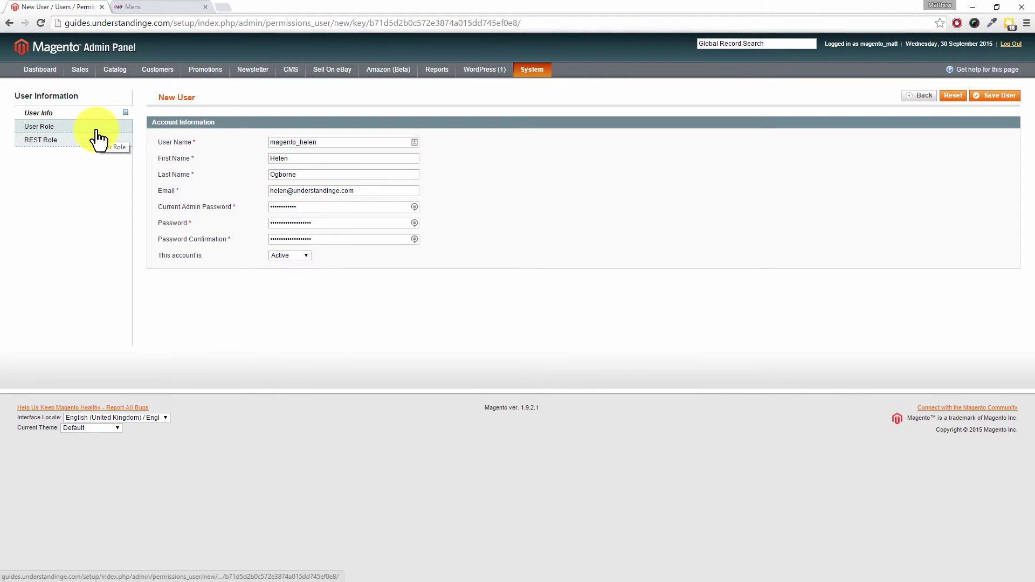
# - Select the Administrators role for the new user on the User Role tab
pyautogui.click(34, 128)
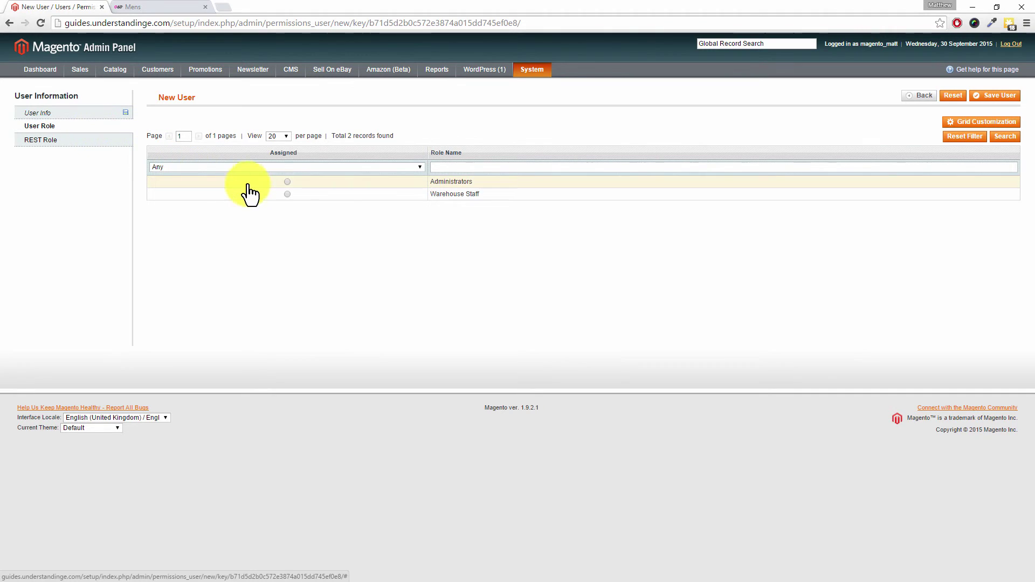
pyautogui.click(287, 182)
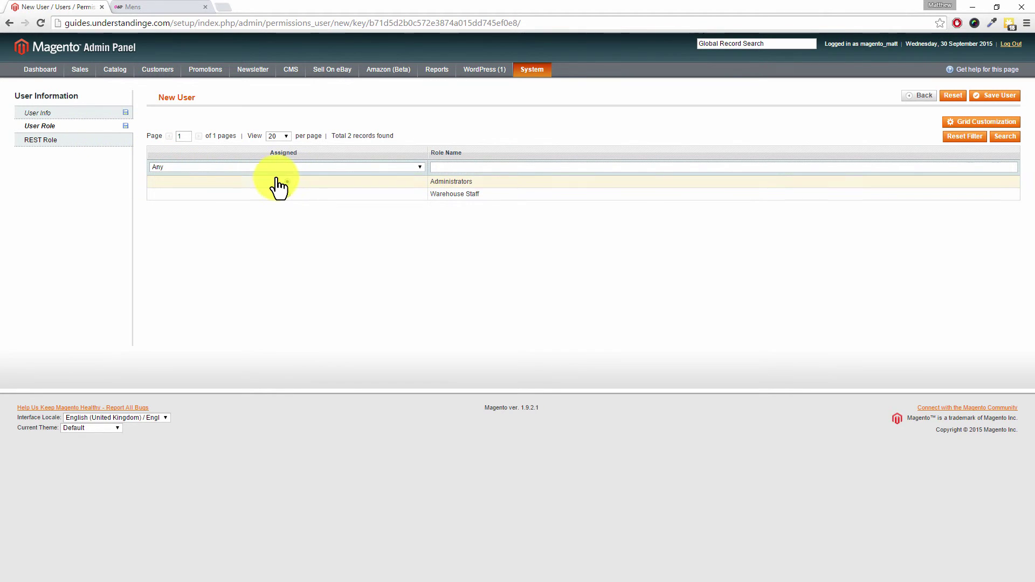
pyautogui.click(287, 182)
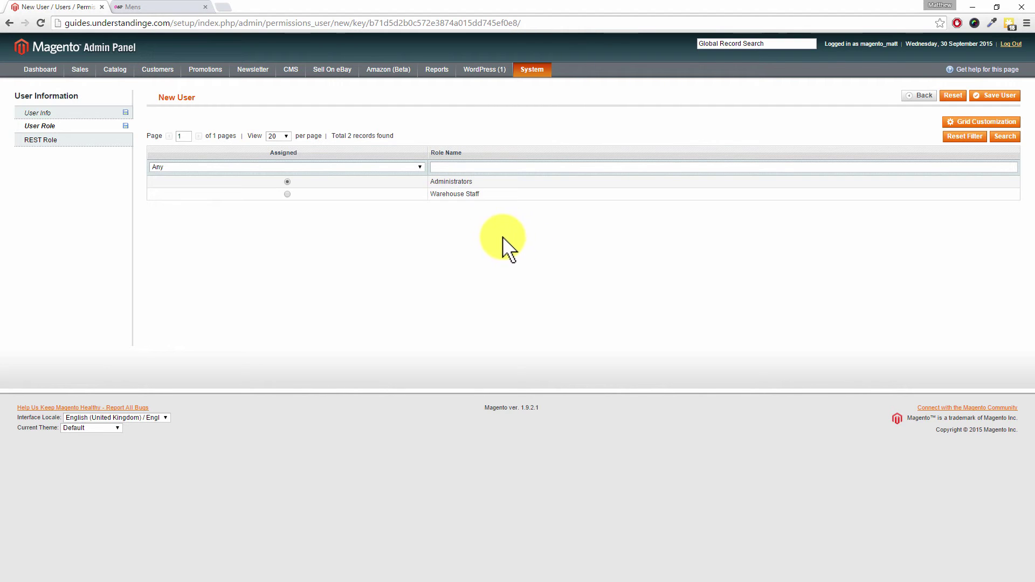
pyautogui.click(288, 182)
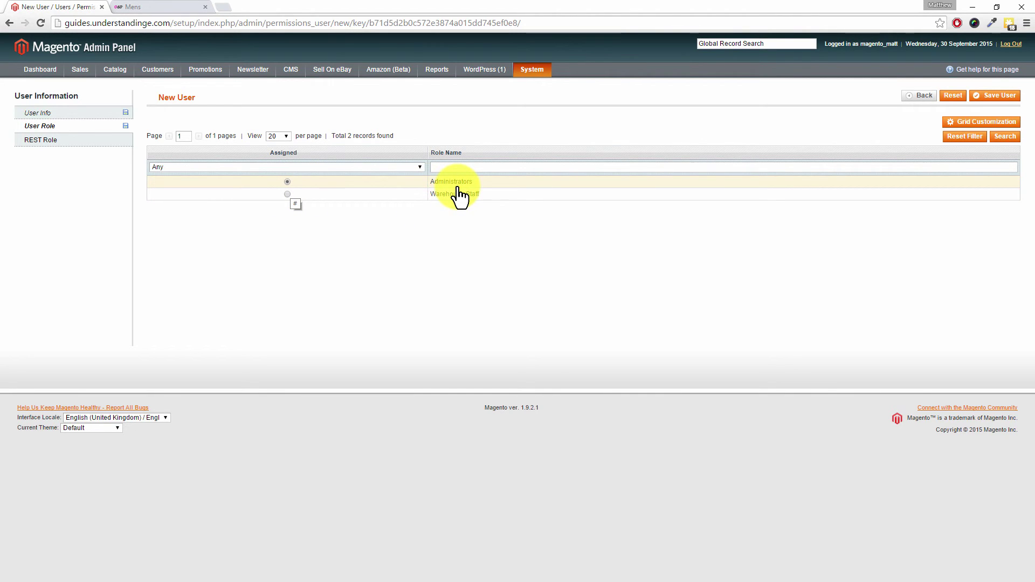
# - Save the user and dismiss the LastPass remember-password bar
pyautogui.click(1004, 98)
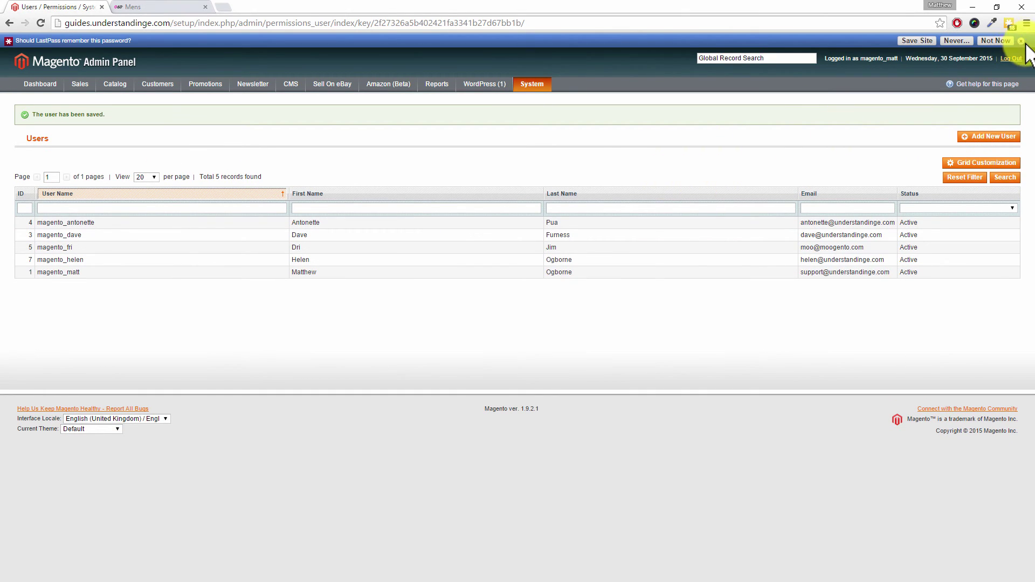
pyautogui.click(1021, 41)
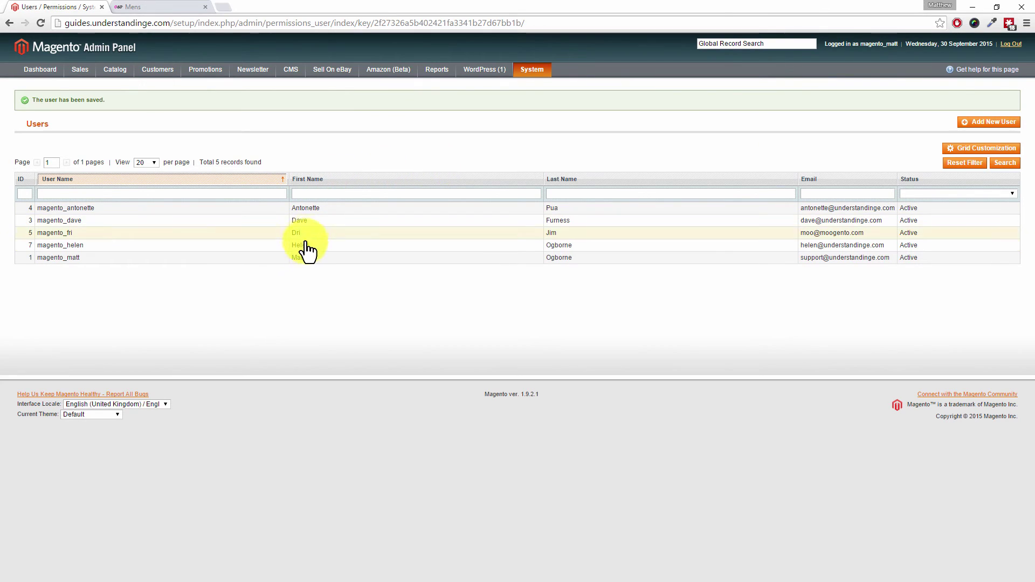